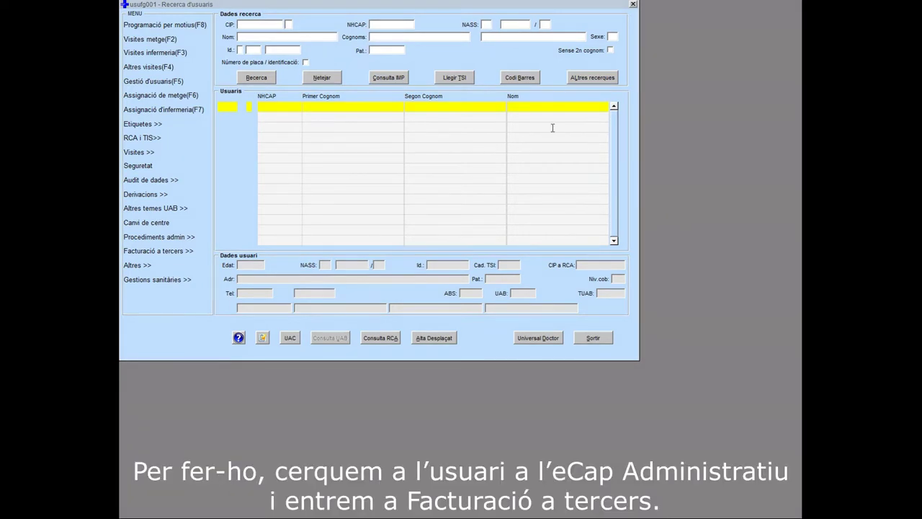
Step: Search for the test patient by entering both surnames and the sex code D
click(444, 37)
text(PROVA)
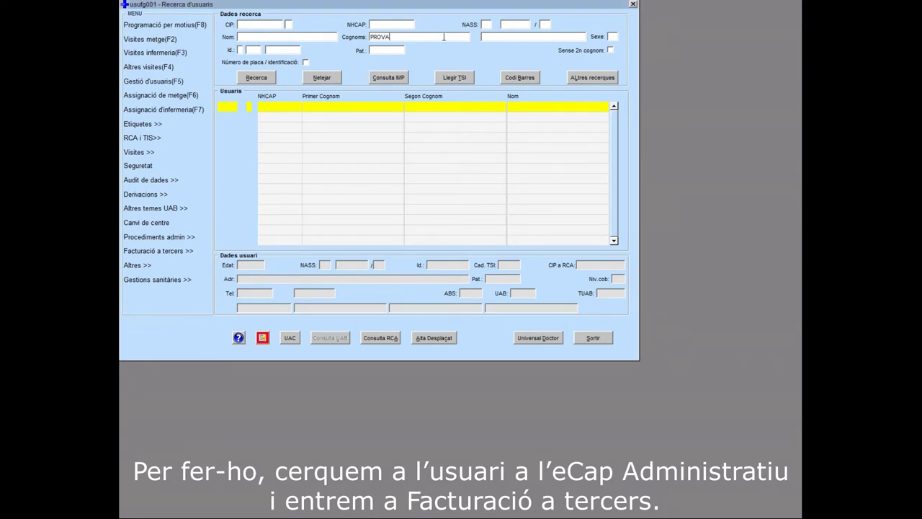
key(Tab)
text(P)
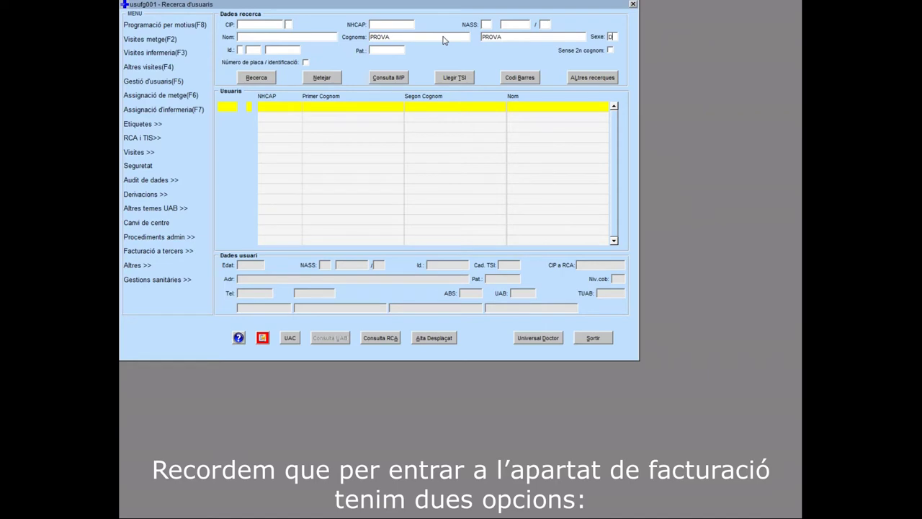
click(253, 78)
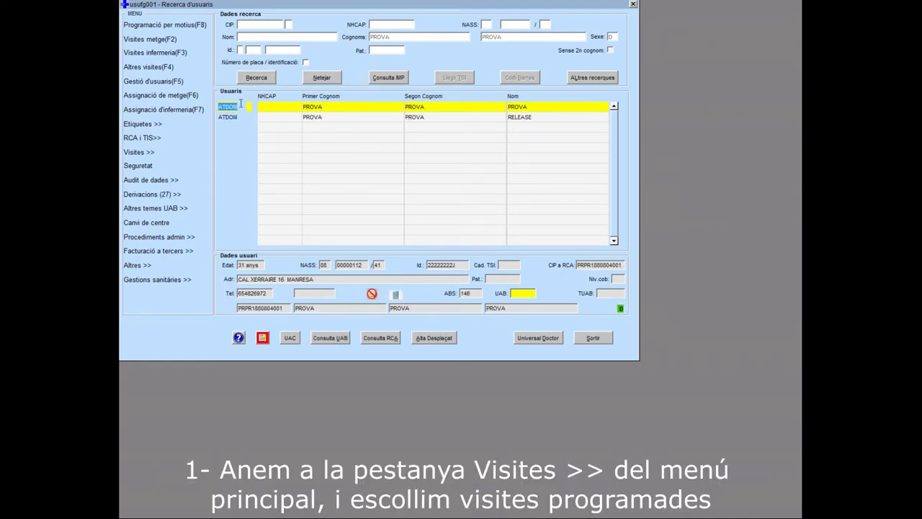
Step: Open the patient's scheduled visits and move the search period back to 27/01/2019-27/01/2020
click(147, 153)
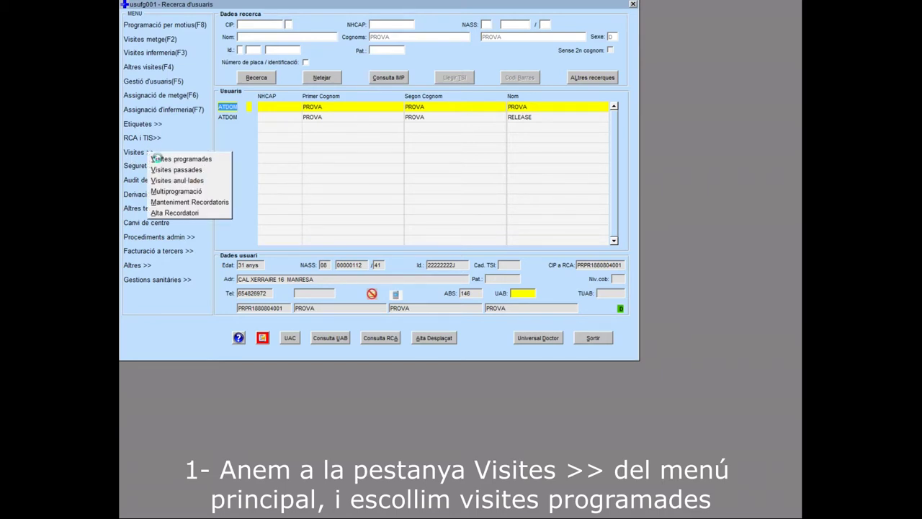
click(159, 159)
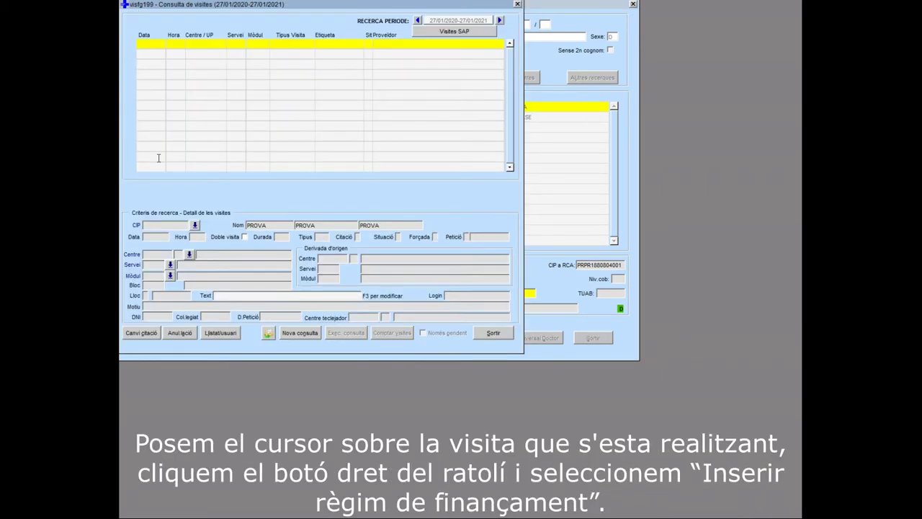
click(418, 20)
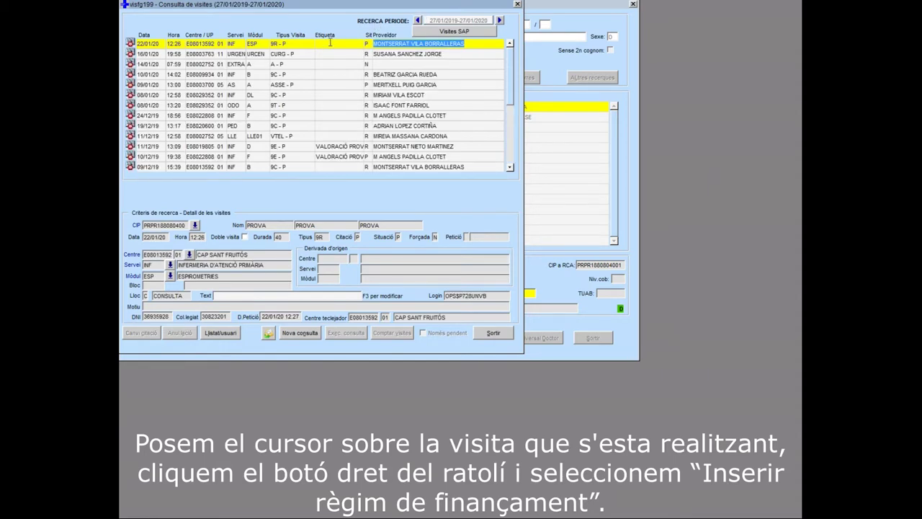
Step: Insert the financing regime 22 Mútues d'accidents de trànsit on the 22/01/20 visit and continue to third-party billing
right_click(330, 44)
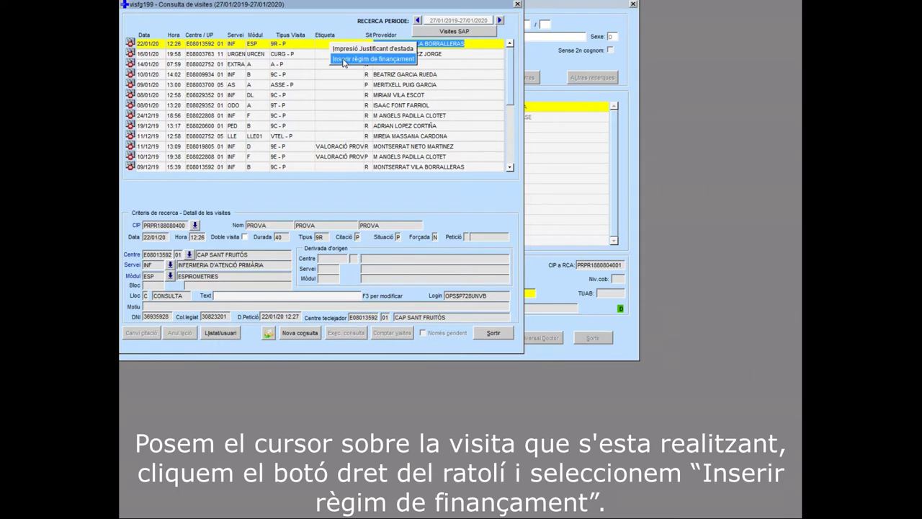
click(344, 60)
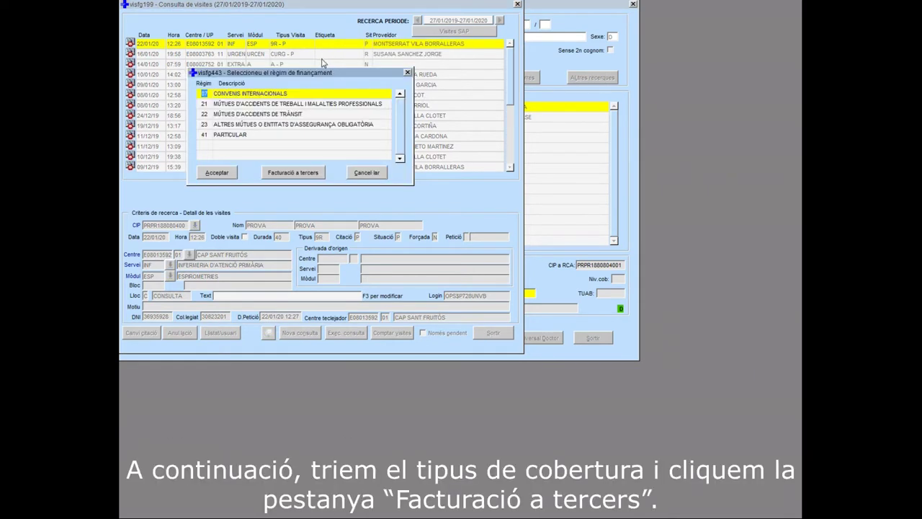
click(274, 114)
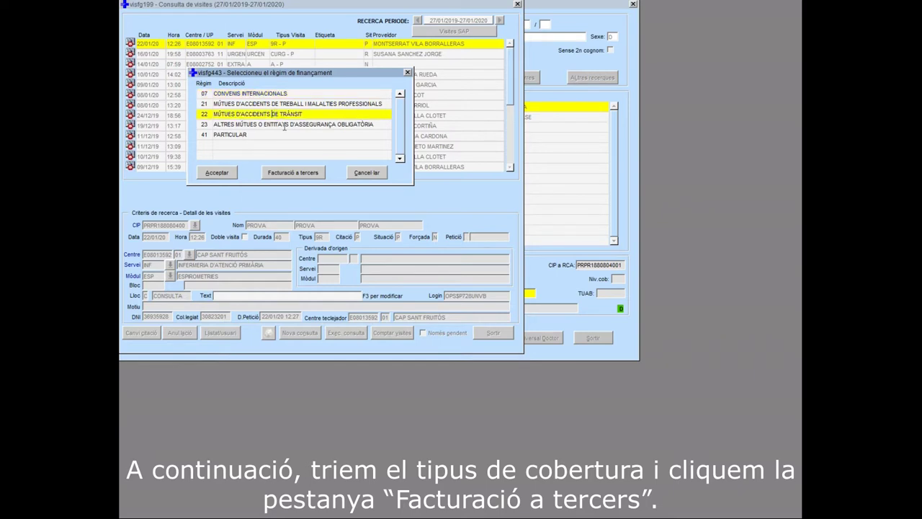
click(294, 171)
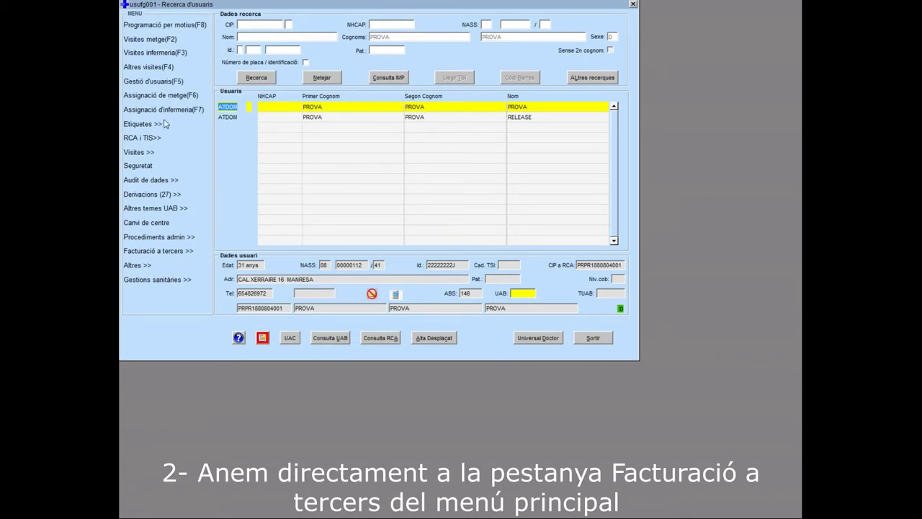
Step: In the patient's third-party invoice register, set the coverage type to Assegurança escolar and save the record
click(182, 257)
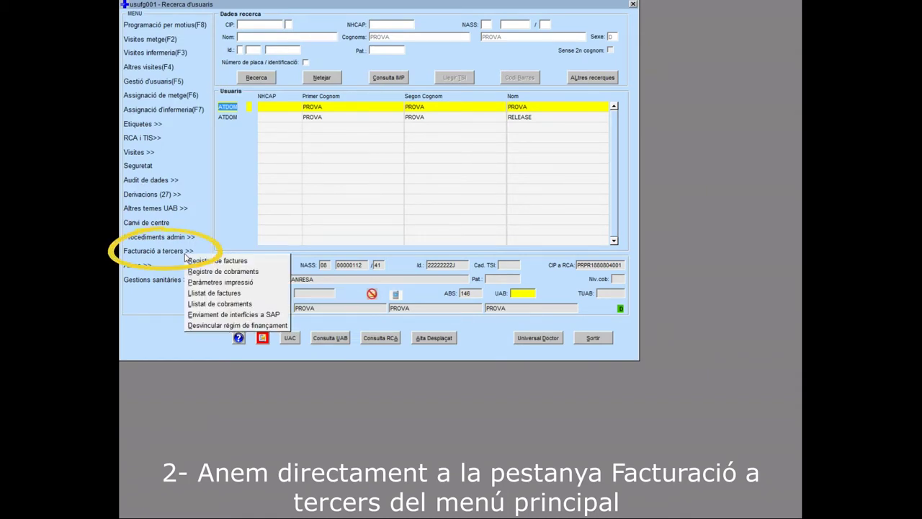
click(250, 262)
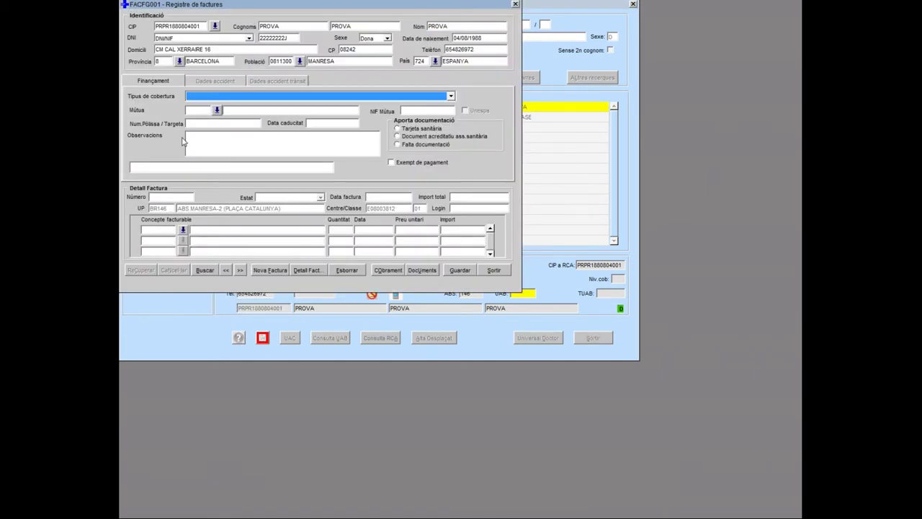
click(229, 96)
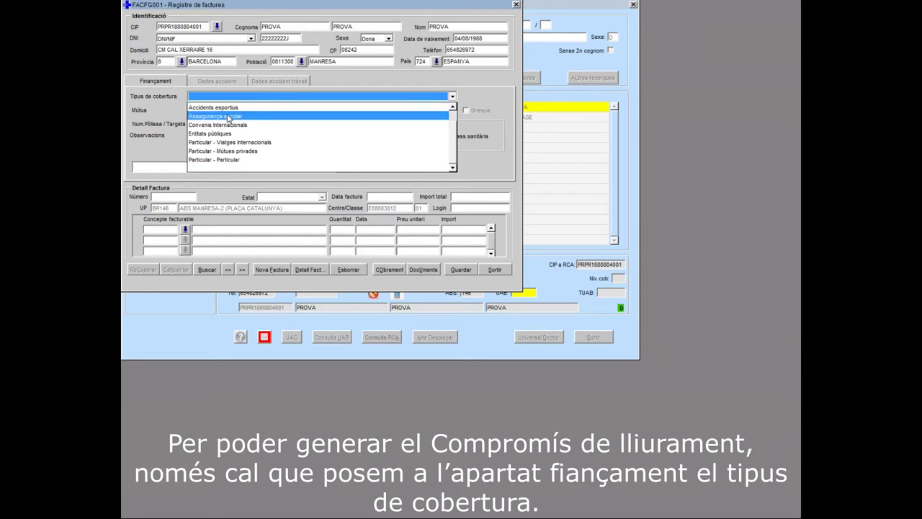
click(227, 117)
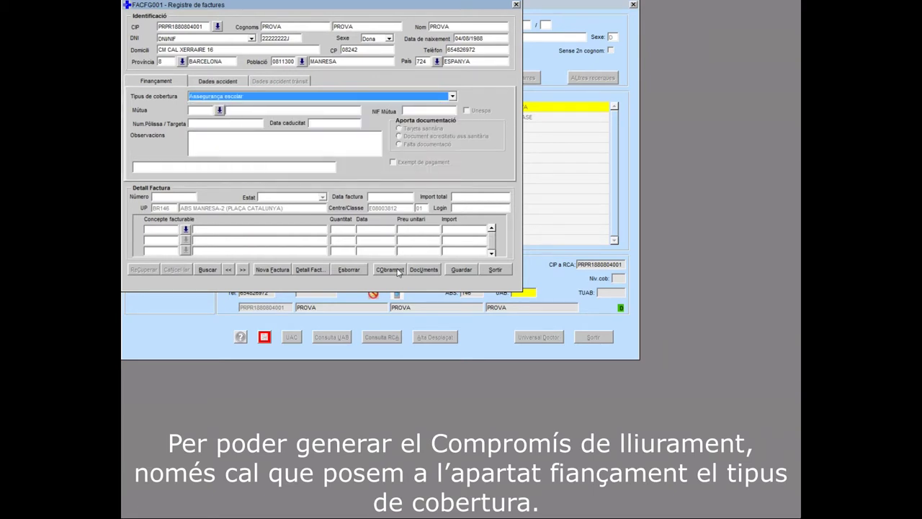
click(461, 270)
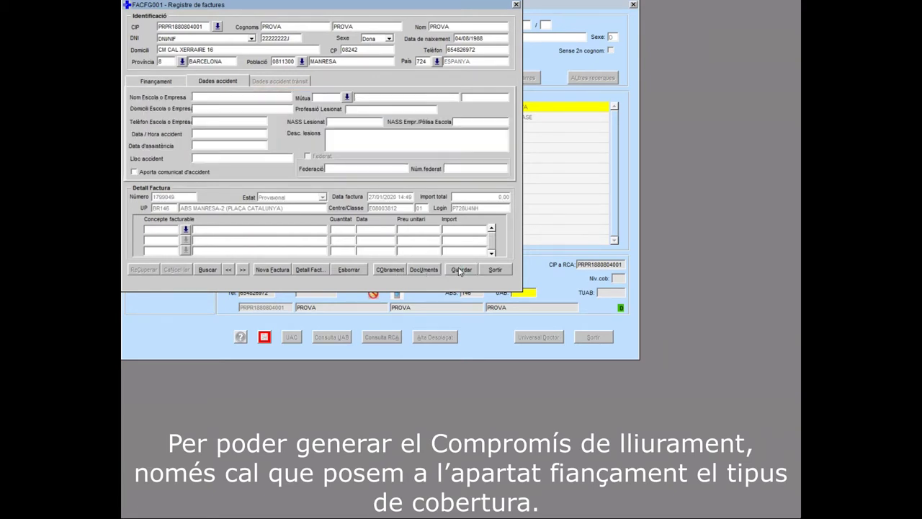
click(424, 270)
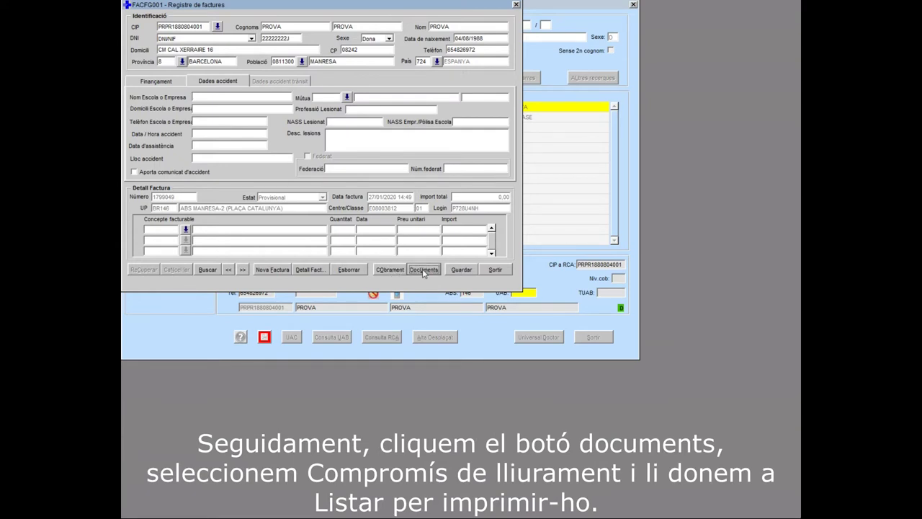
click(569, 274)
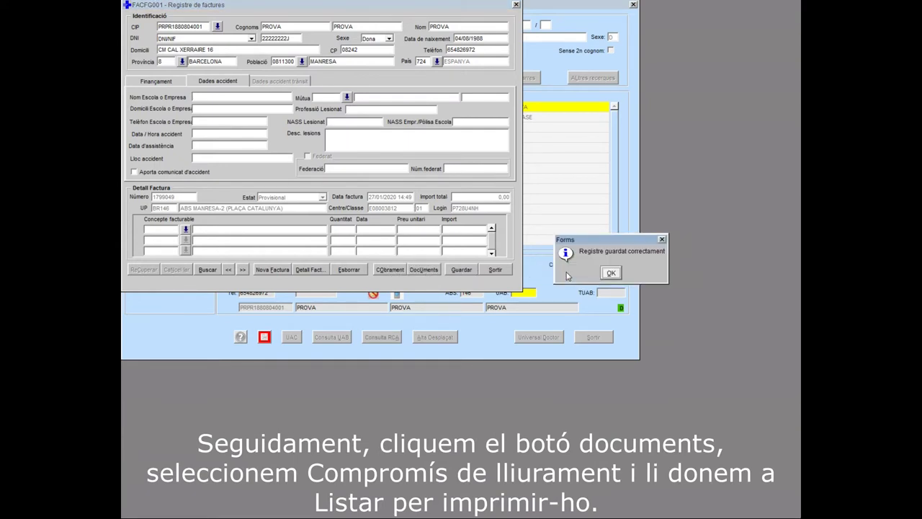
click(617, 274)
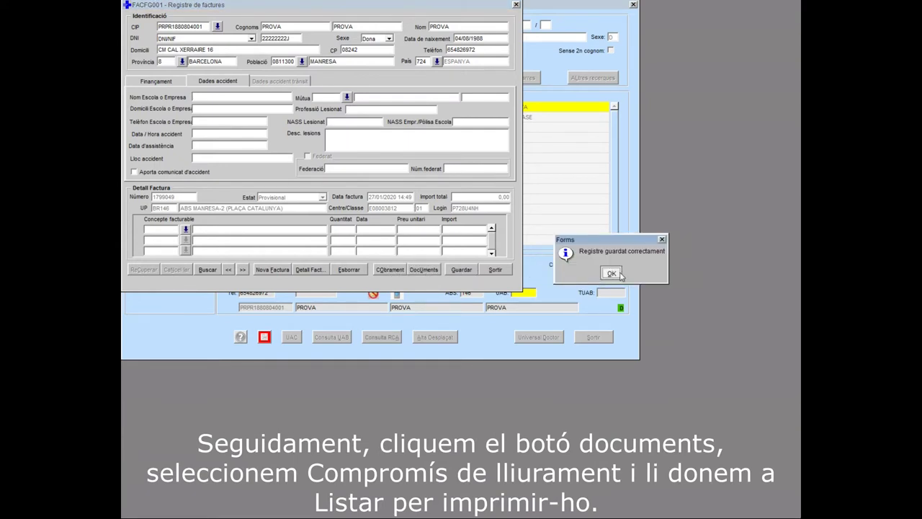
Step: List the Compromís de Lliurament document for the invoice, read it through and close it
click(440, 269)
click(240, 124)
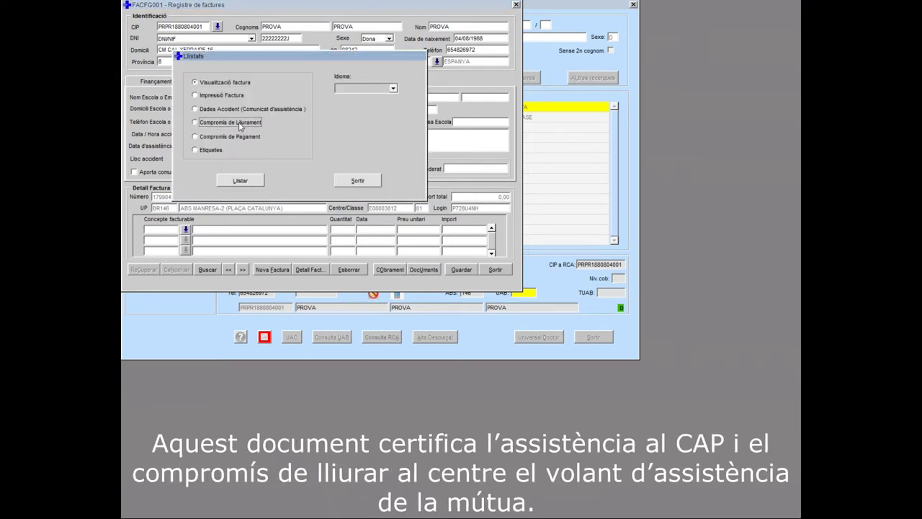
click(245, 184)
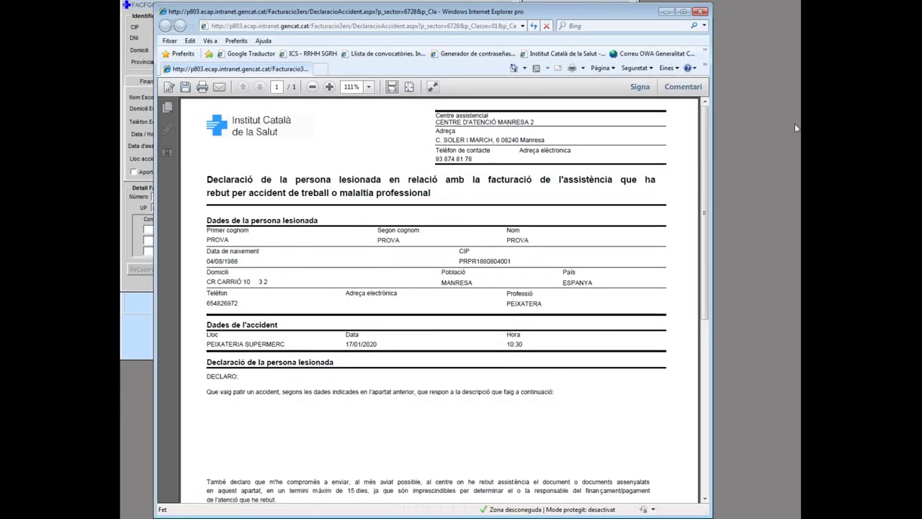
scroll(706, 131, down, 5)
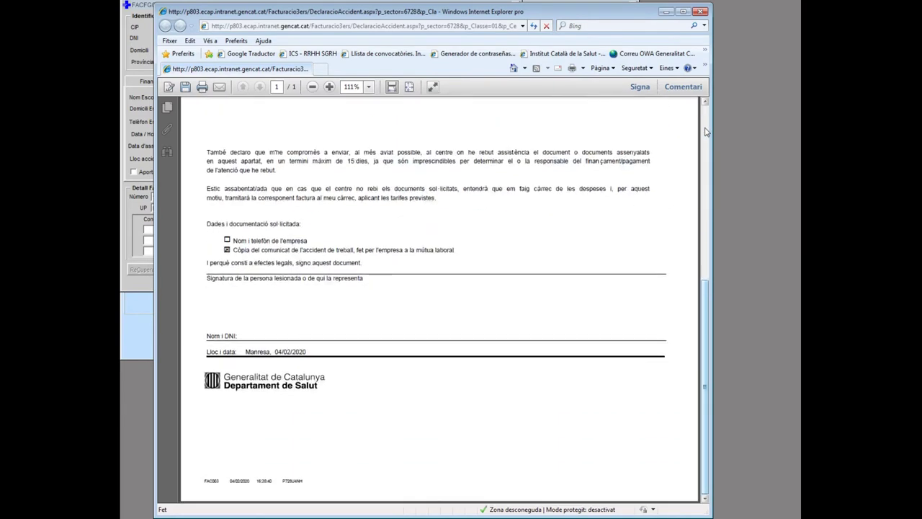
scroll(706, 131, up, 4)
click(701, 12)
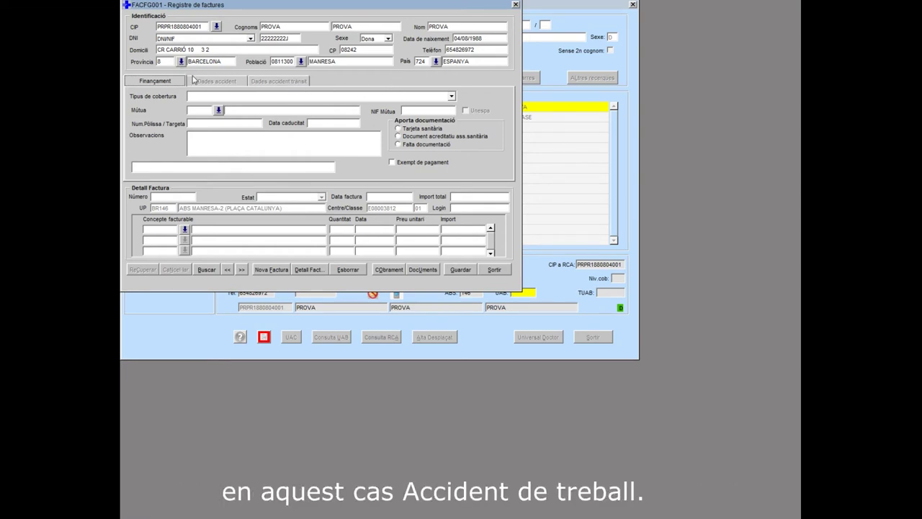
Step: Set the coverage type to Accidents de treball and choose 506 ASEPEYO MUTUA COLABORADORA SS 151 as the insurer
click(451, 96)
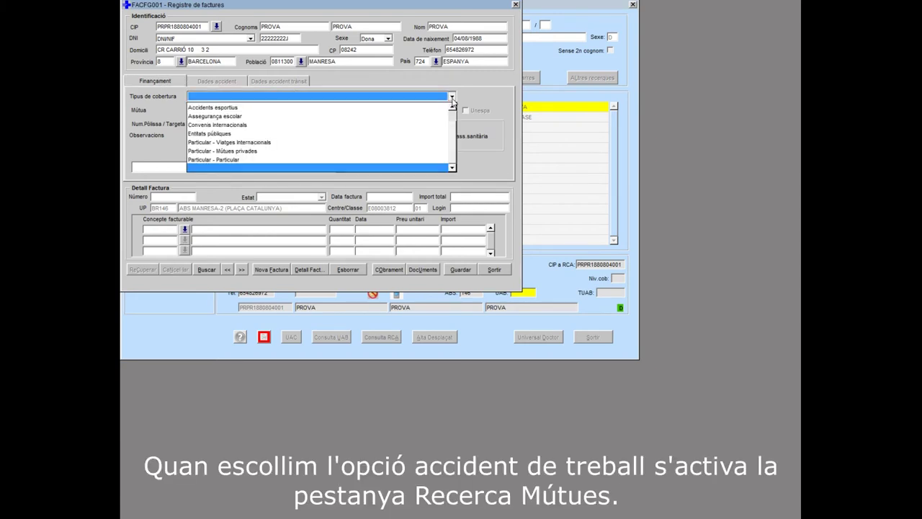
scroll(433, 117, up, 1)
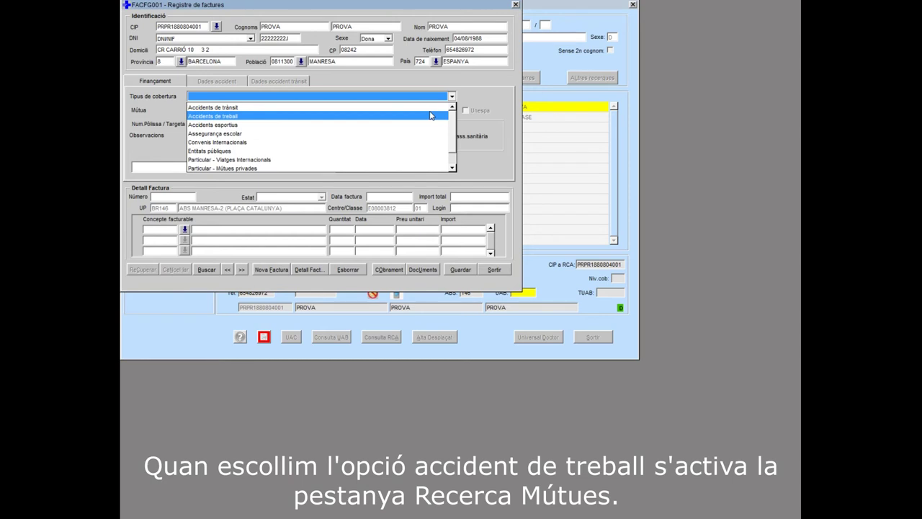
click(431, 115)
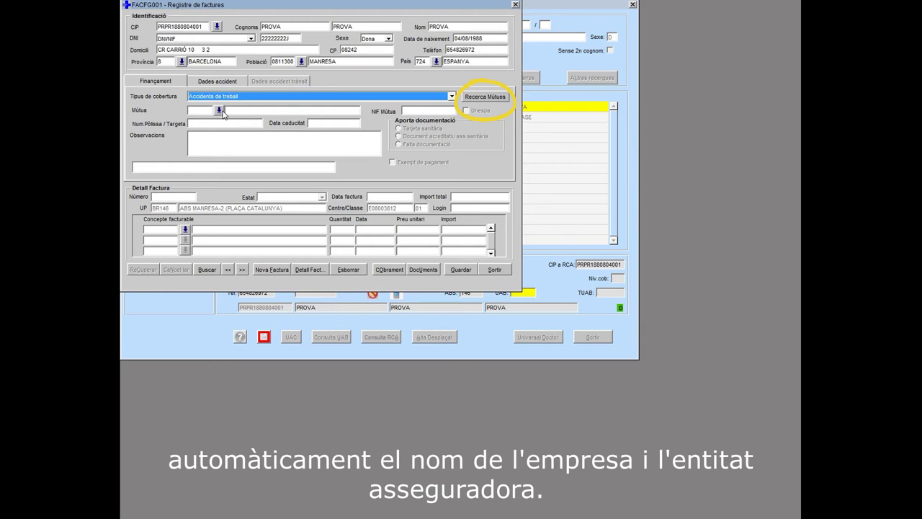
click(219, 110)
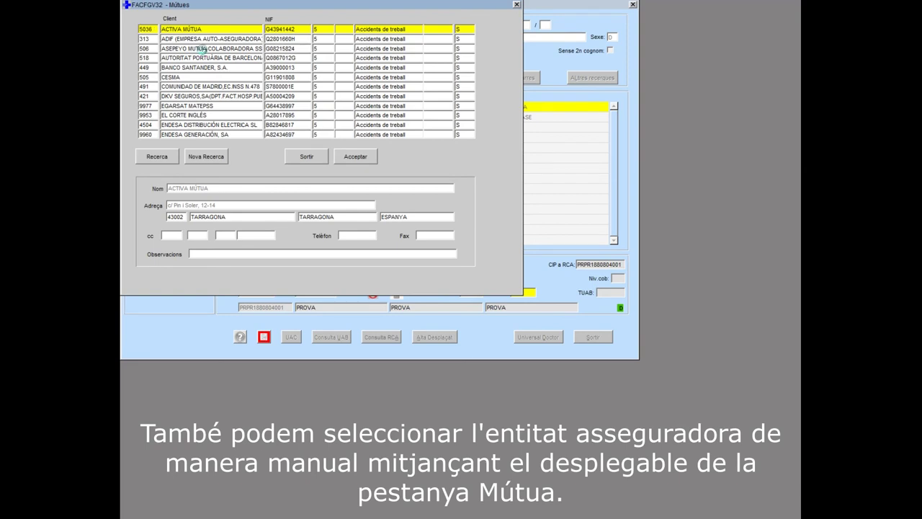
click(203, 50)
click(355, 156)
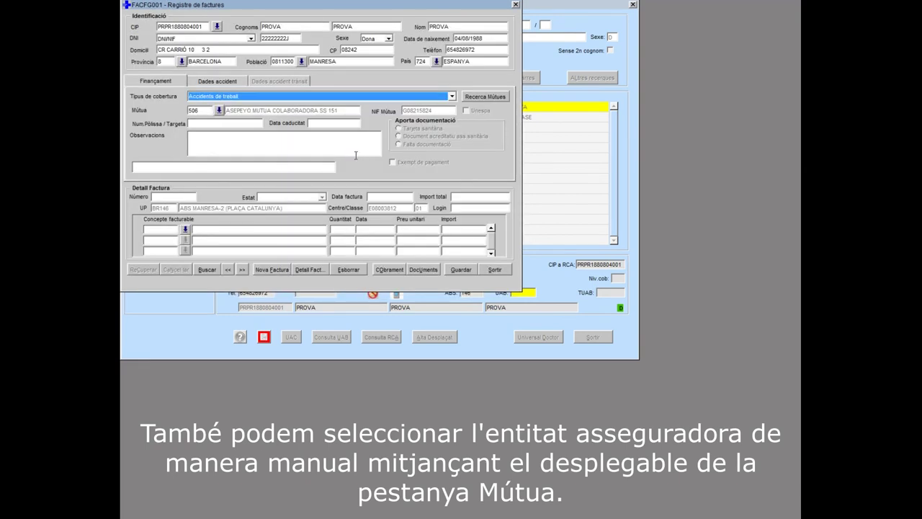
Step: Switch to the accident data and save the pending coverage changes
click(218, 81)
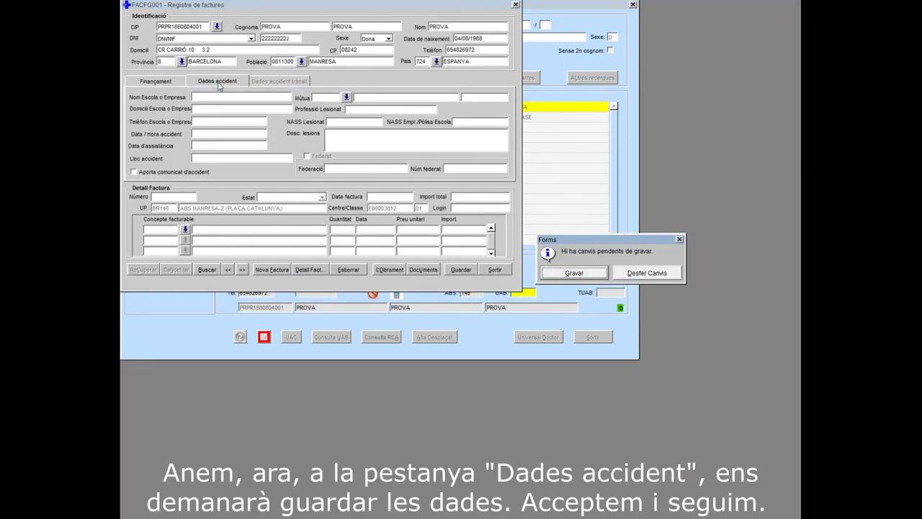
click(565, 277)
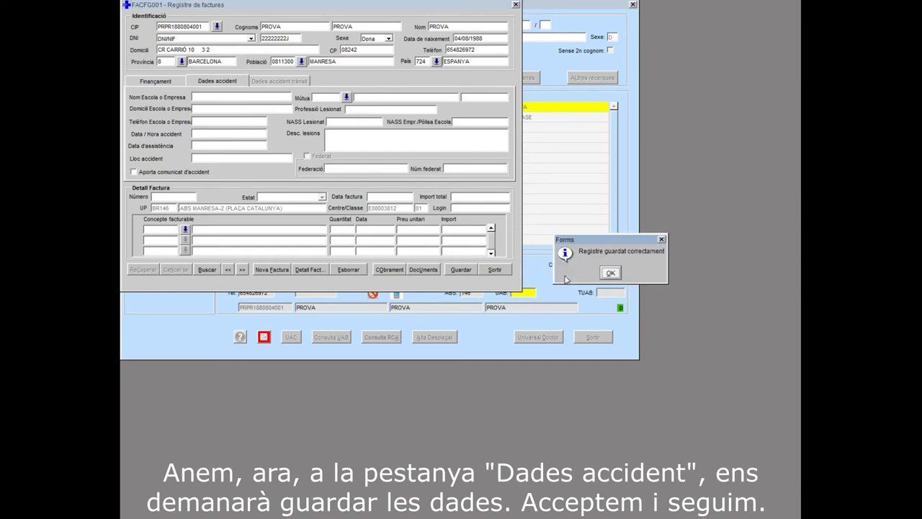
click(610, 273)
Step: In the accident data, enter the company name SUPERAVUI and fill in its address and telephone number
click(216, 95)
text(SUPERAYUI)
key(Tab)
text(CARRER DEL PONT, 9)
key(Tab)
text(987654321)
Step: Set the accident date and time to 17/01/2020 10:30, the assistance date to 17/01/2020 and the place to PEIXATERIA SUPERMERC
key(Tab)
text(17/01/2020)
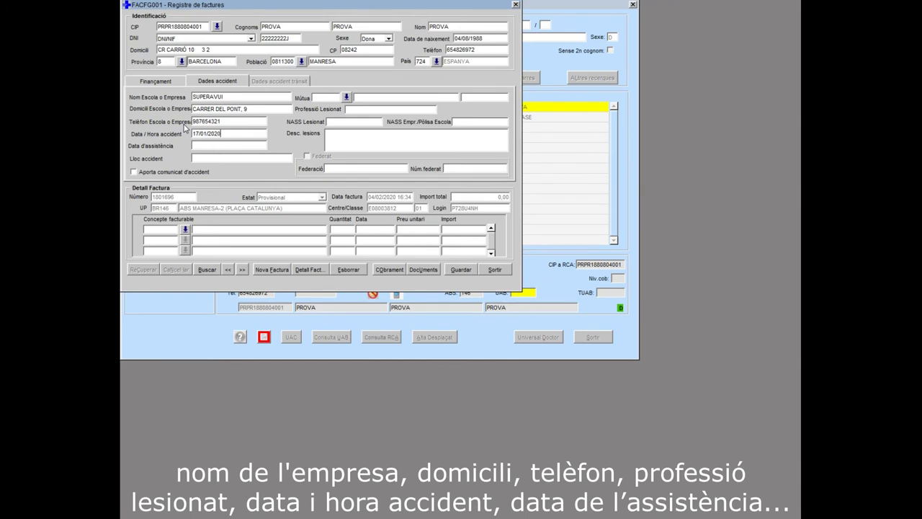
text( 10:30)
key(Tab)
text(17/01/2020)
key(Tab)
text(PEIXATERIA SUPERMERC)
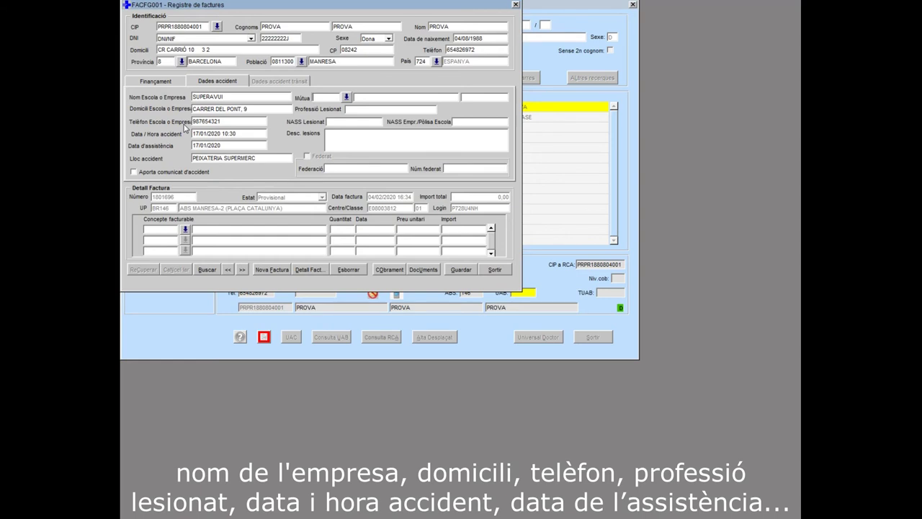
Step: In the accident data, choose insurer 506 ASEPEYO MUTUA COLABORADORA SS and enter PEIXATERA as the injured person's profession
click(345, 97)
click(180, 58)
click(311, 160)
click(357, 111)
text(PEIXATERA)
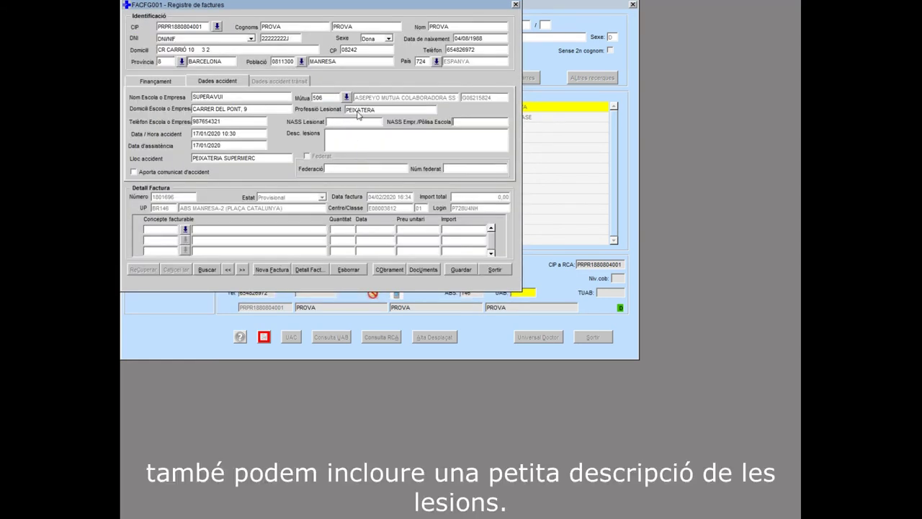
Step: Describe the lesions as TALL AL DIT and save the accident data
text( DIT)
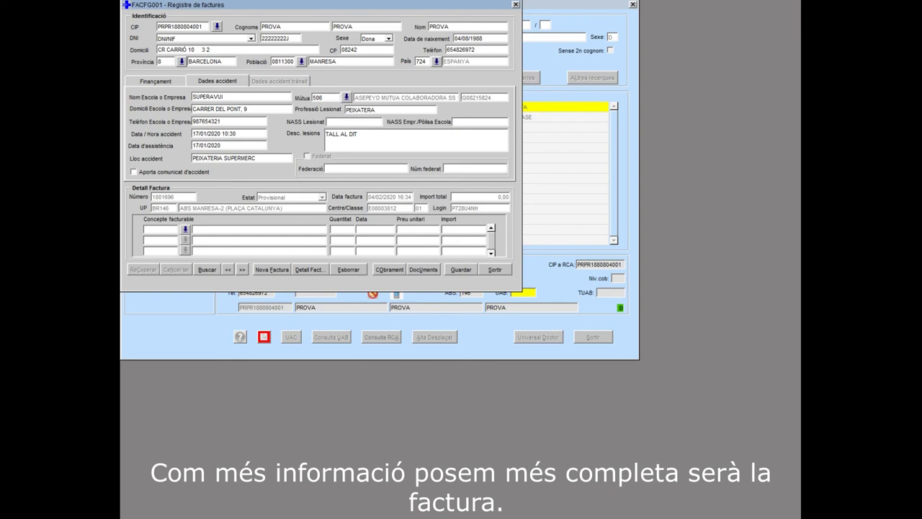
click(591, 273)
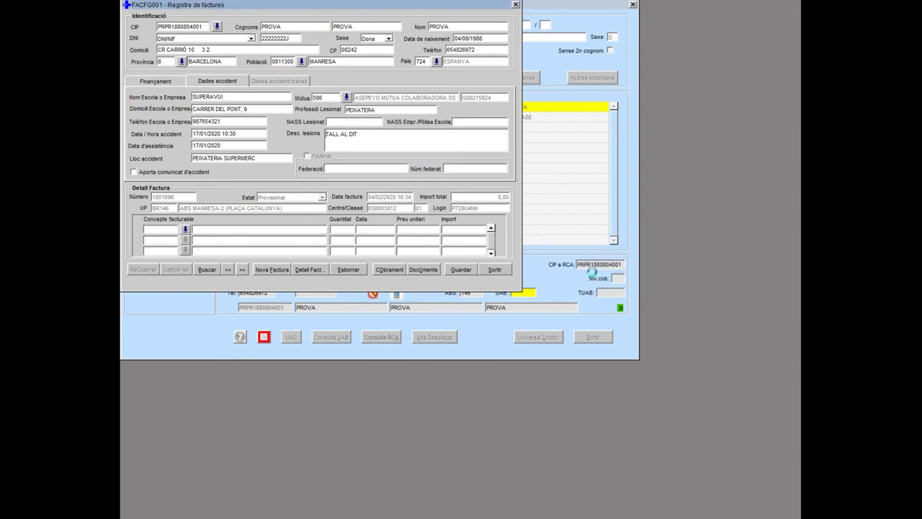
click(609, 274)
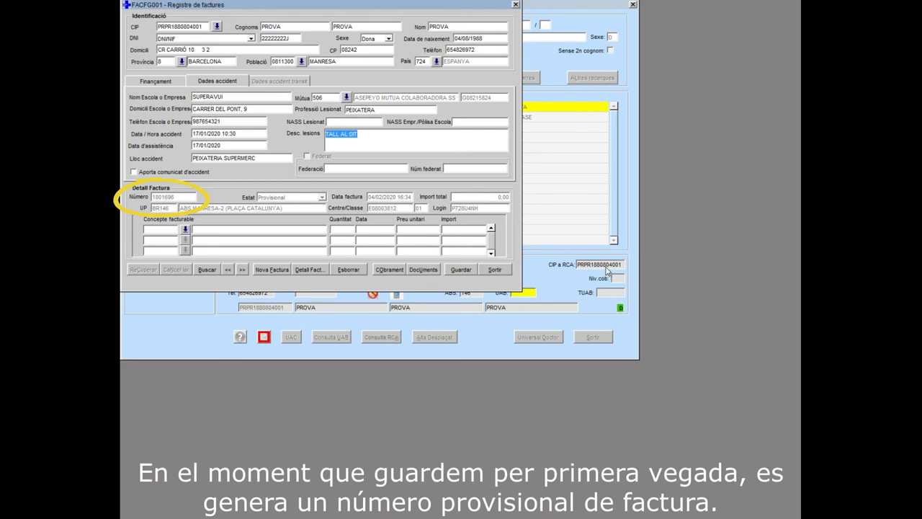
Step: Add the billable concept VC013, Visita d'infermeria urgent en centre de salut, to the first line of the invoice detail
click(185, 230)
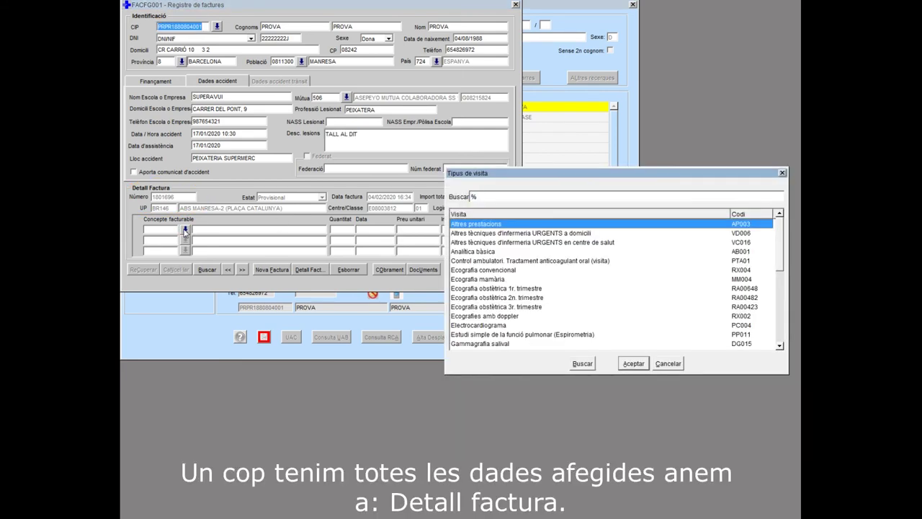
scroll(540, 230, down, 10)
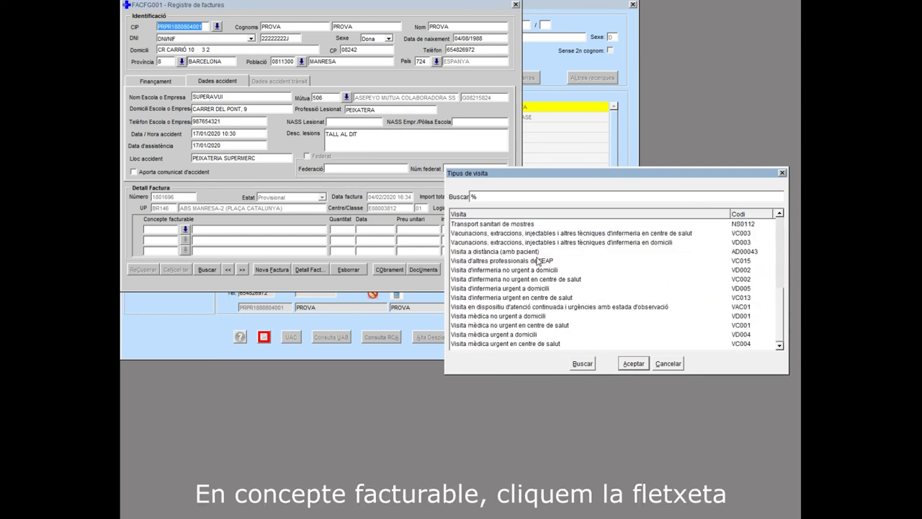
click(531, 297)
click(639, 364)
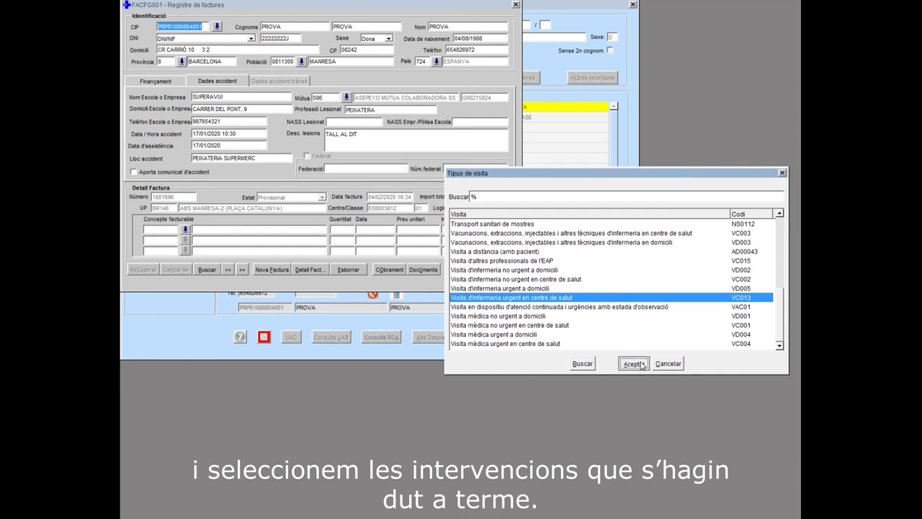
Step: Set the VC013 line's quantity to 1 and its date to 17/01/2020, and save the invoice as definitive
click(345, 229)
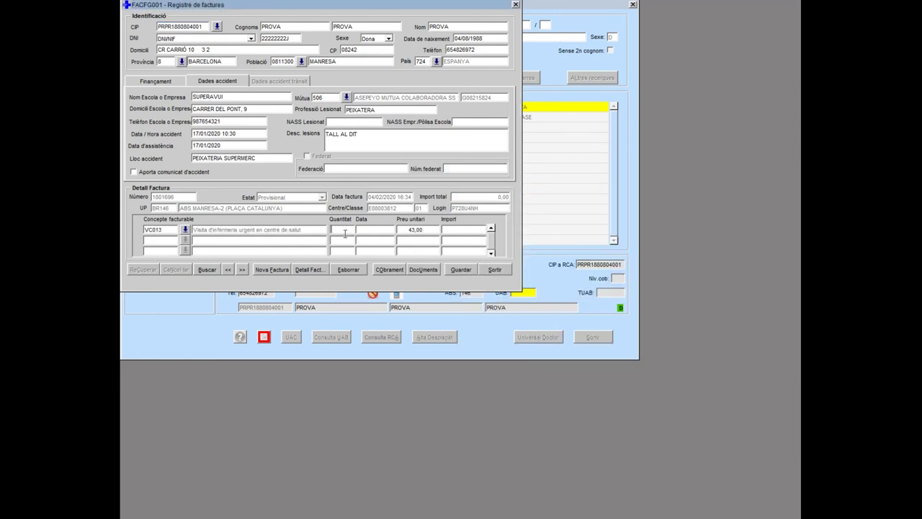
key(Tab)
text(1)
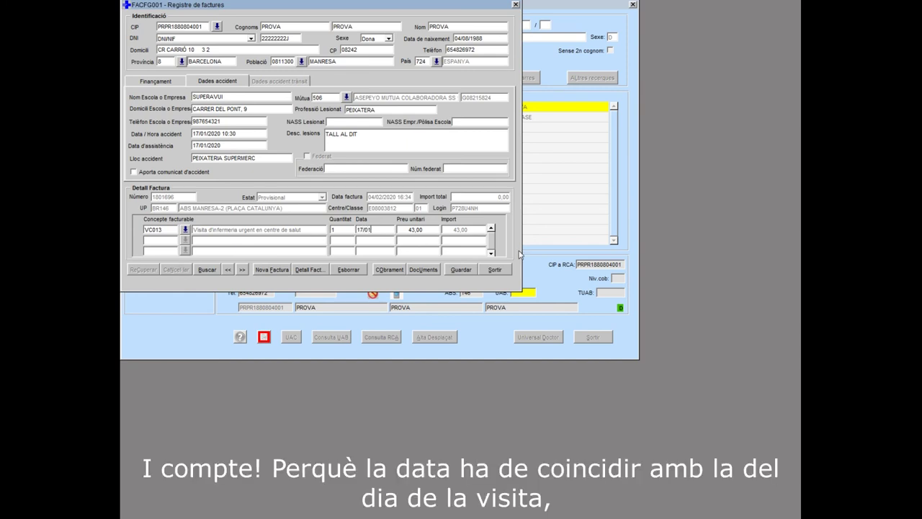
text(2020)
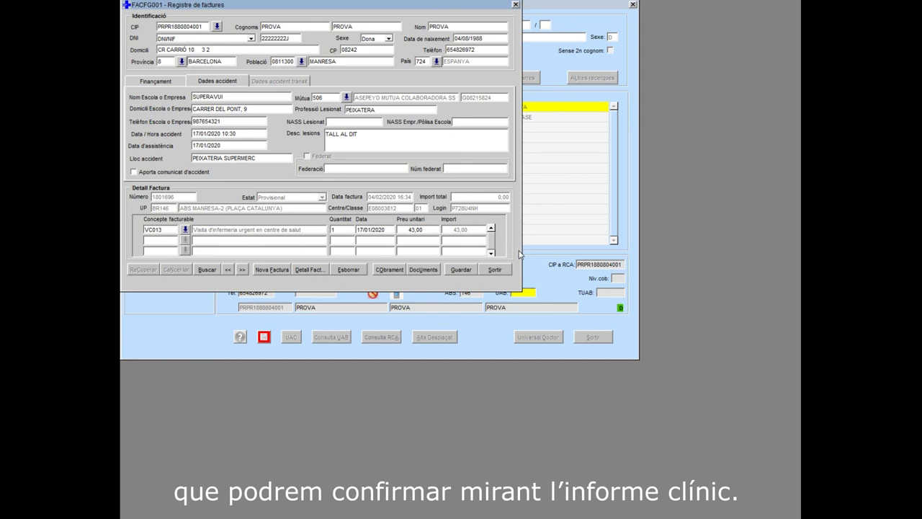
key(Tab)
click(462, 270)
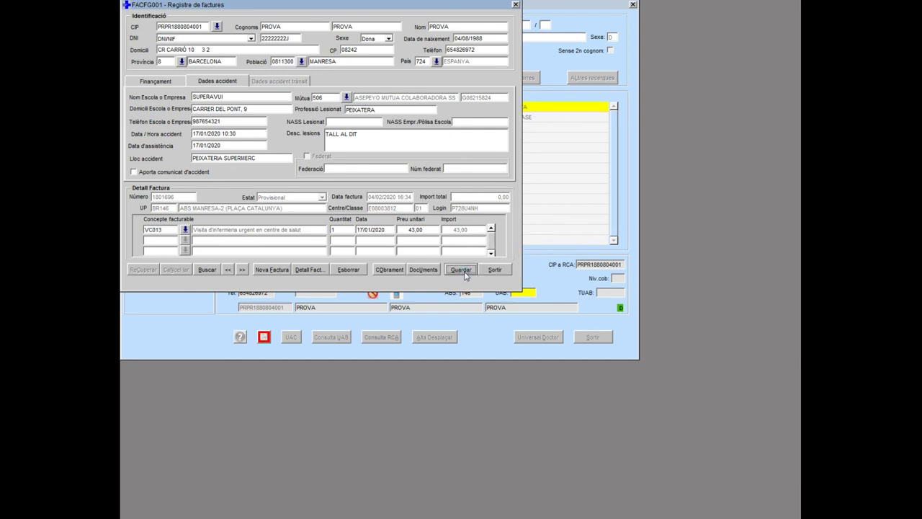
click(605, 278)
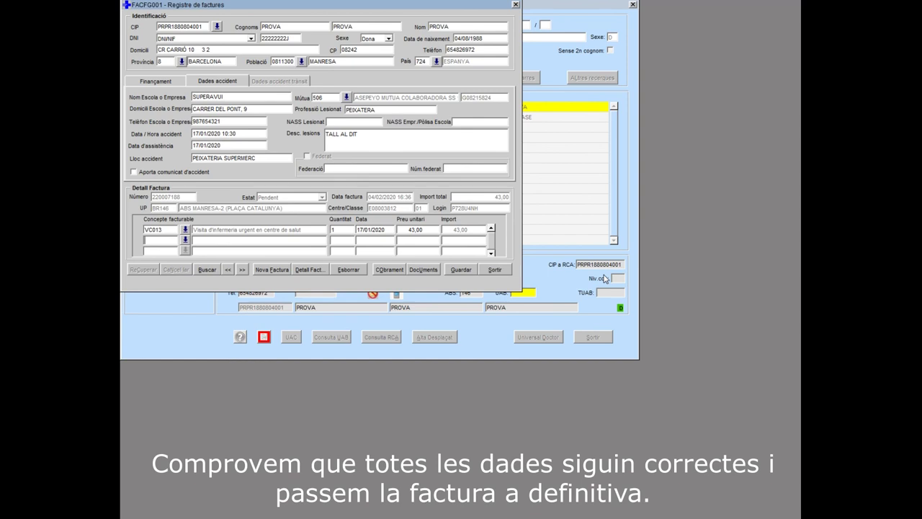
Step: Select Impressió Factura and Dades Accident in turn among the invoice's printable documents, and exit the document list and invoice register
click(433, 273)
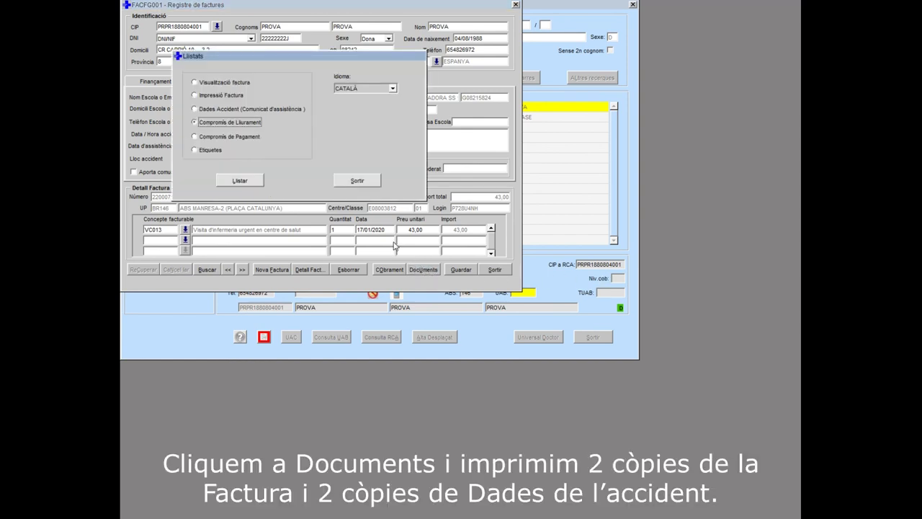
click(210, 96)
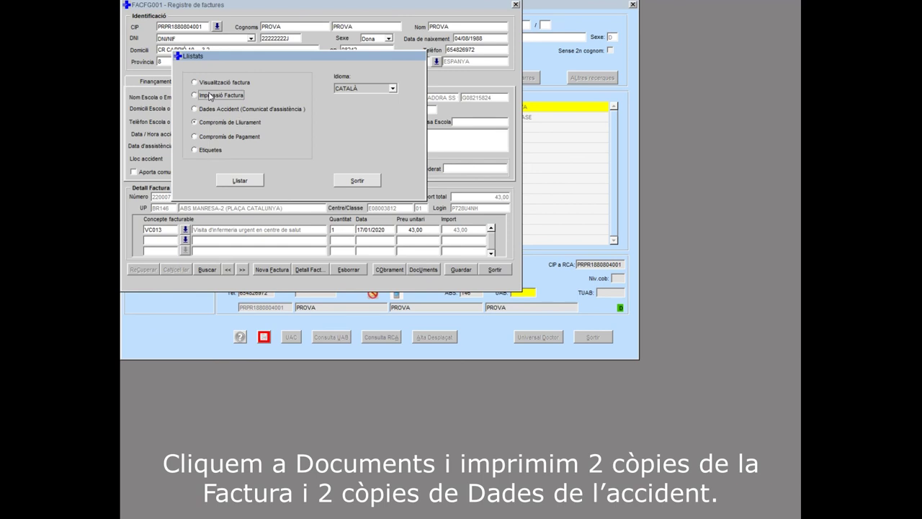
click(194, 95)
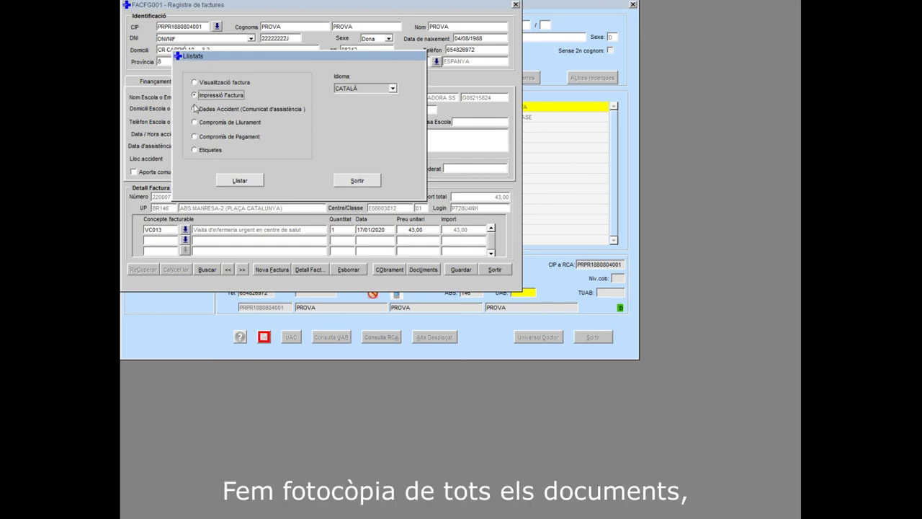
click(195, 109)
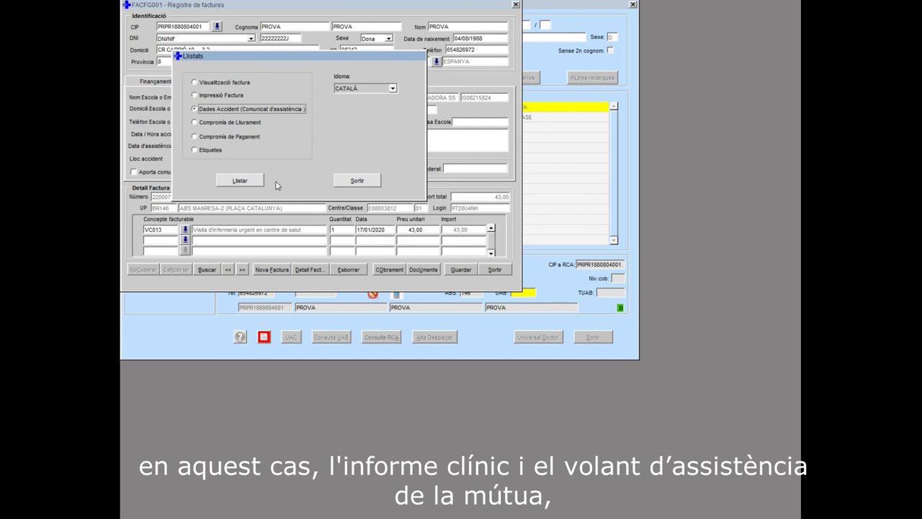
click(354, 180)
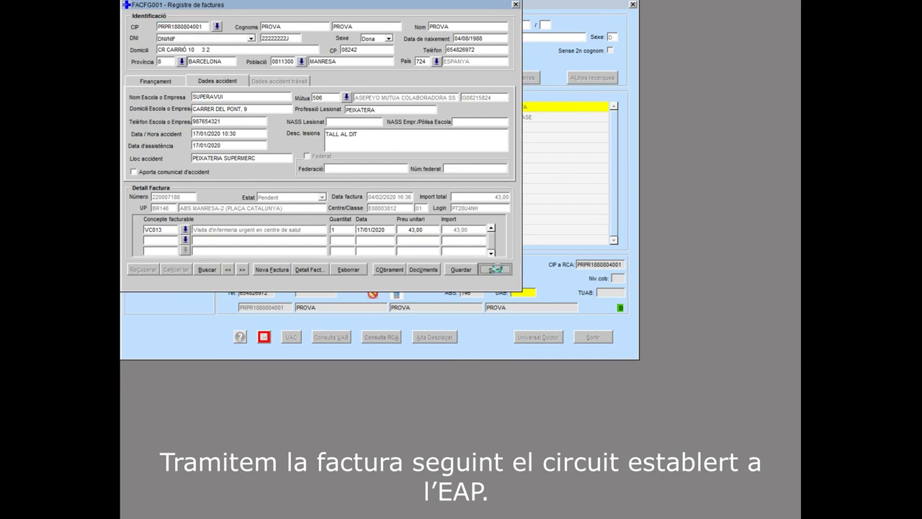
click(494, 268)
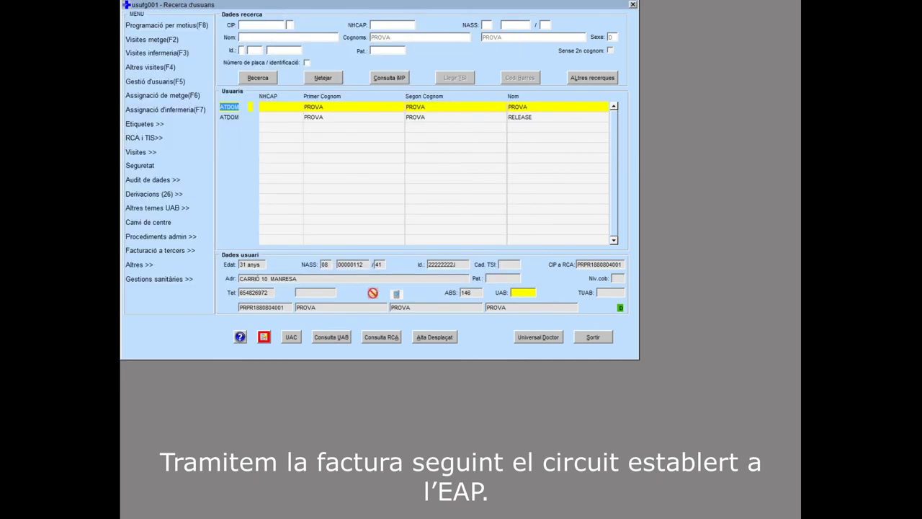